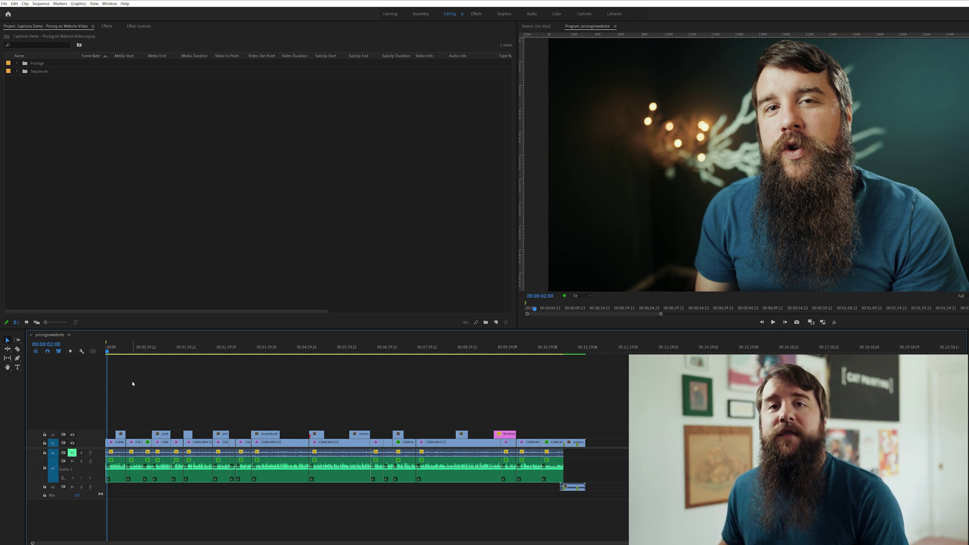
# - Check Premiere Pro's version information from the Help menu
pyautogui.click(124, 4)
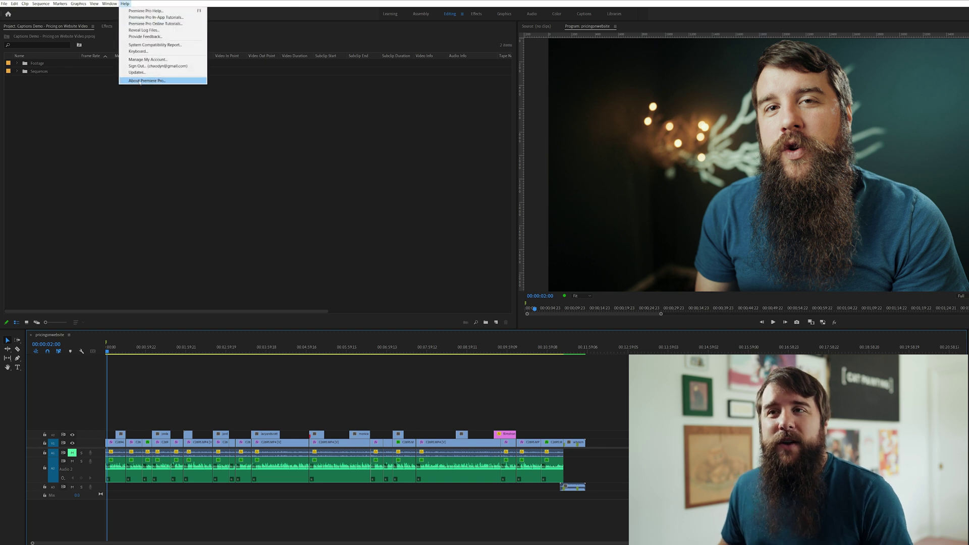
pyautogui.click(151, 82)
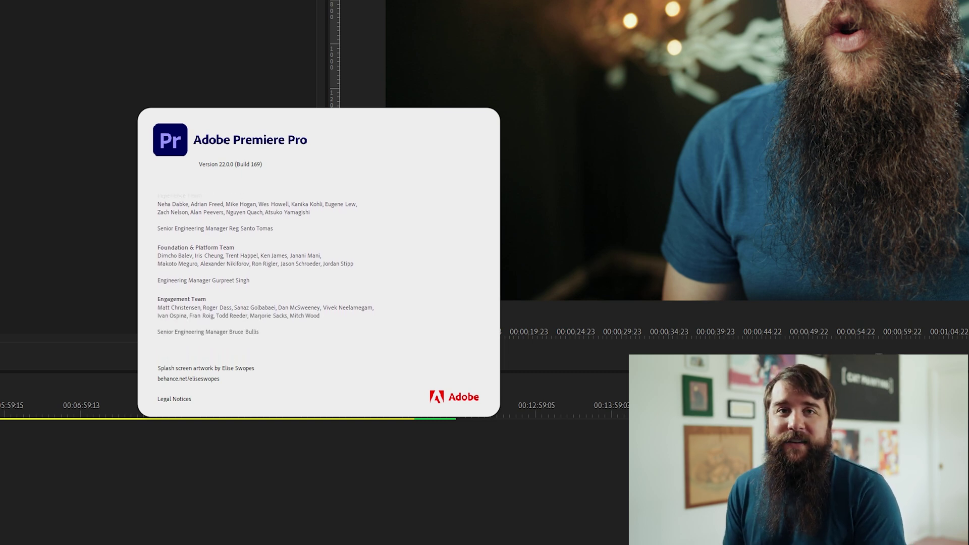
pyautogui.press('Escape')
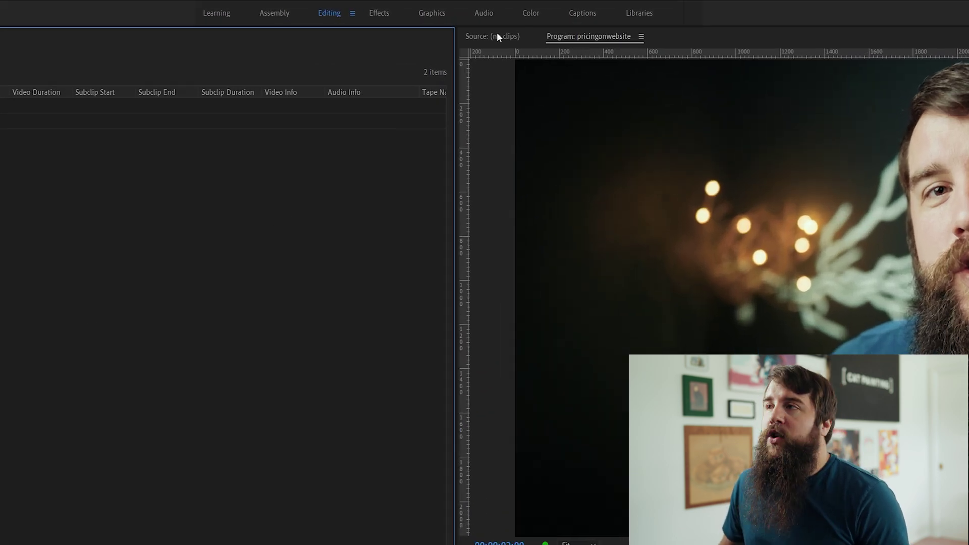
# - Switch to the Captions workspace, glance at the Transcript tab, and start transcribing the sequence
pyautogui.click(583, 14)
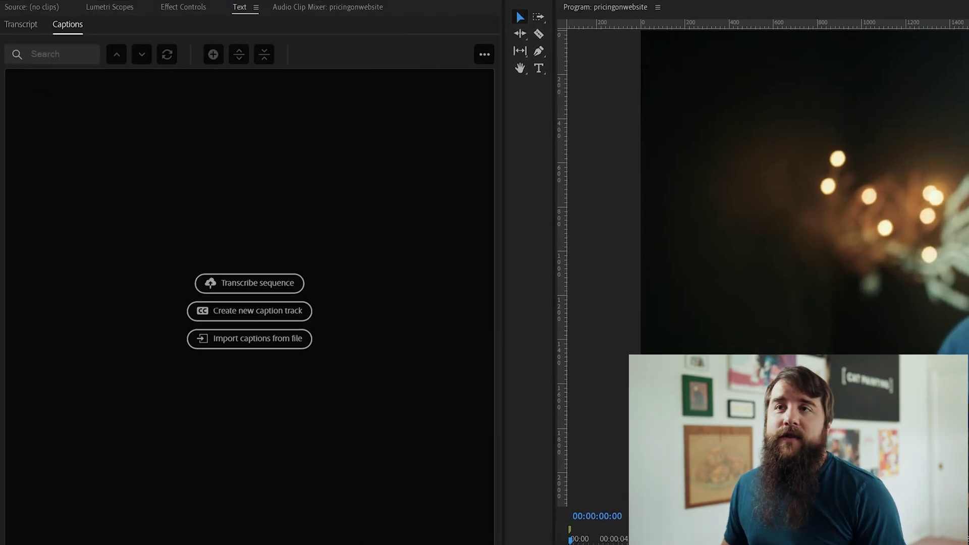
pyautogui.click(20, 30)
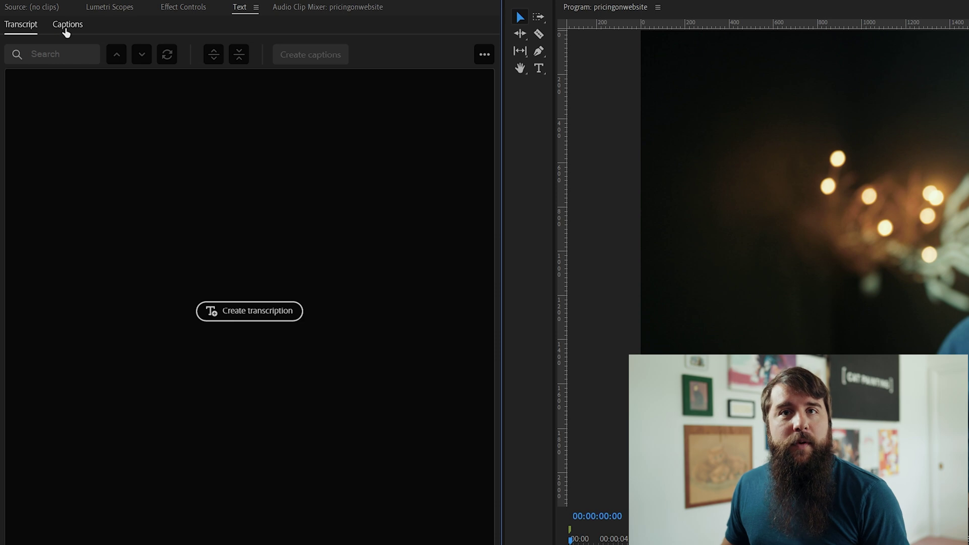
pyautogui.click(67, 27)
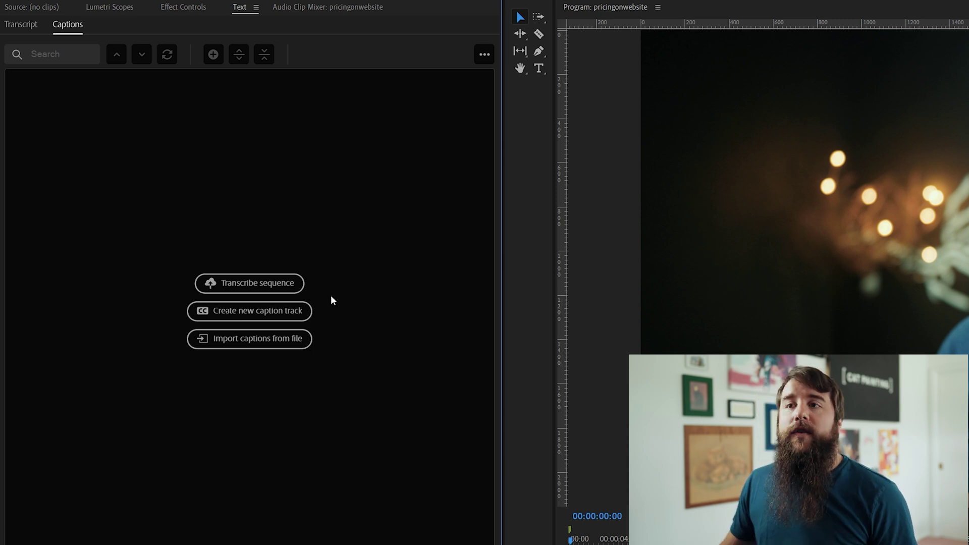
pyautogui.click(268, 283)
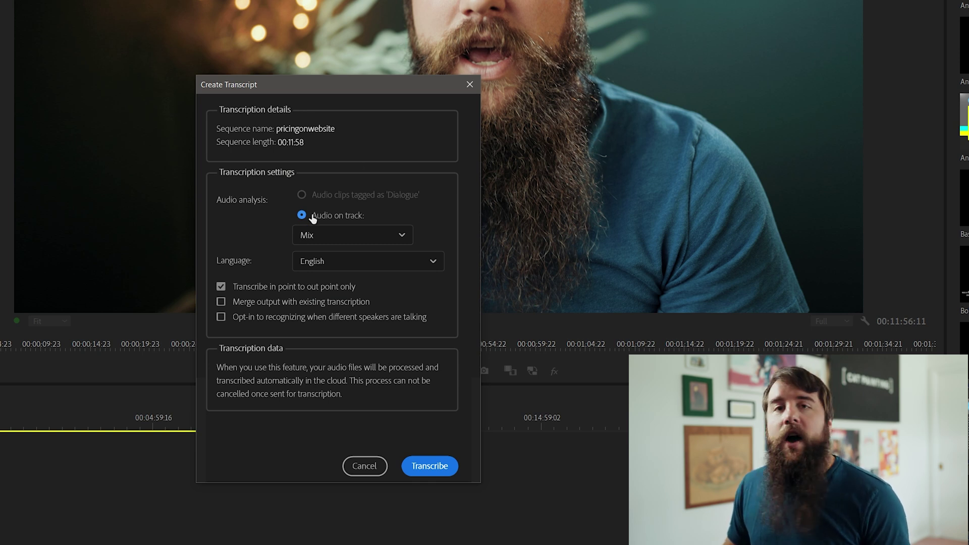
# - Set transcription audio to the Audio 2 track, close the dialog, and unmute track A1
pyautogui.click(376, 234)
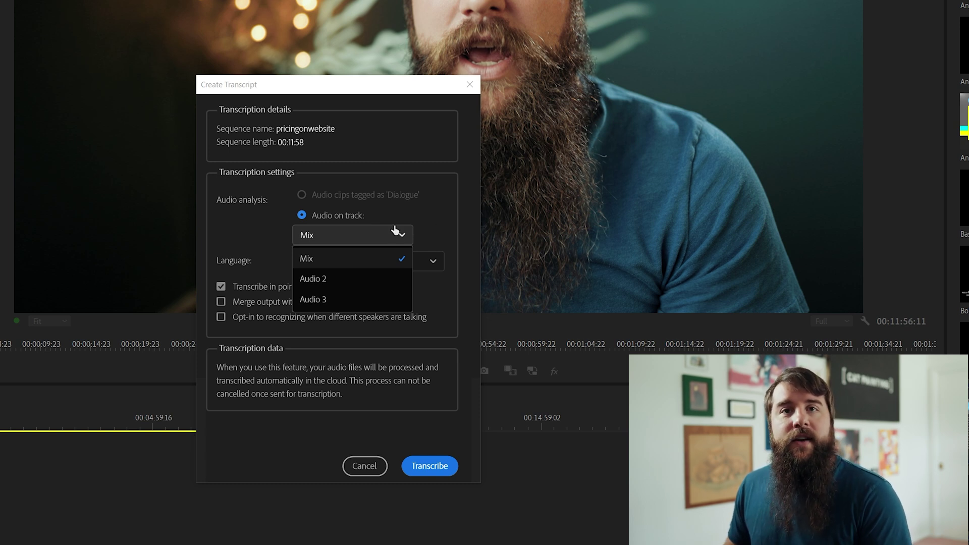
pyautogui.click(387, 277)
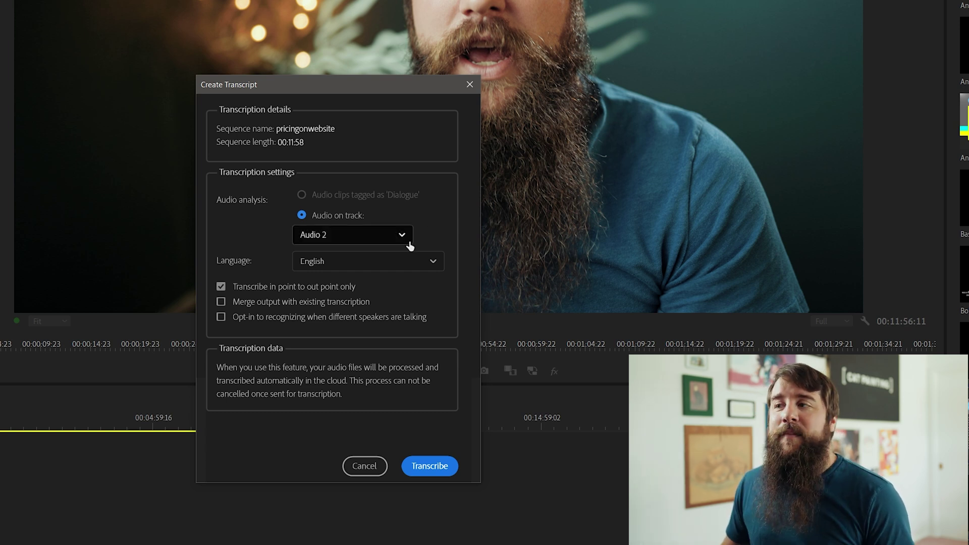
pyautogui.click(380, 241)
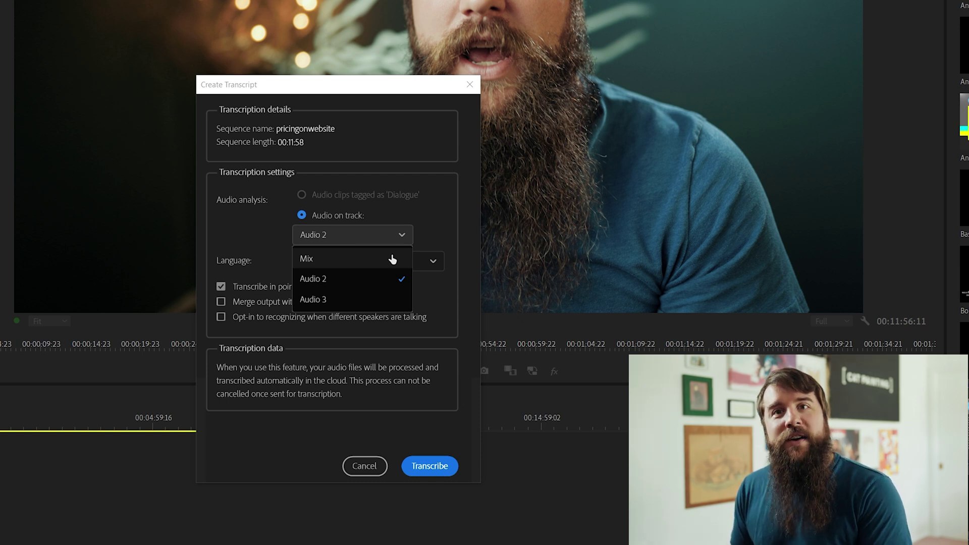
pyautogui.click(471, 115)
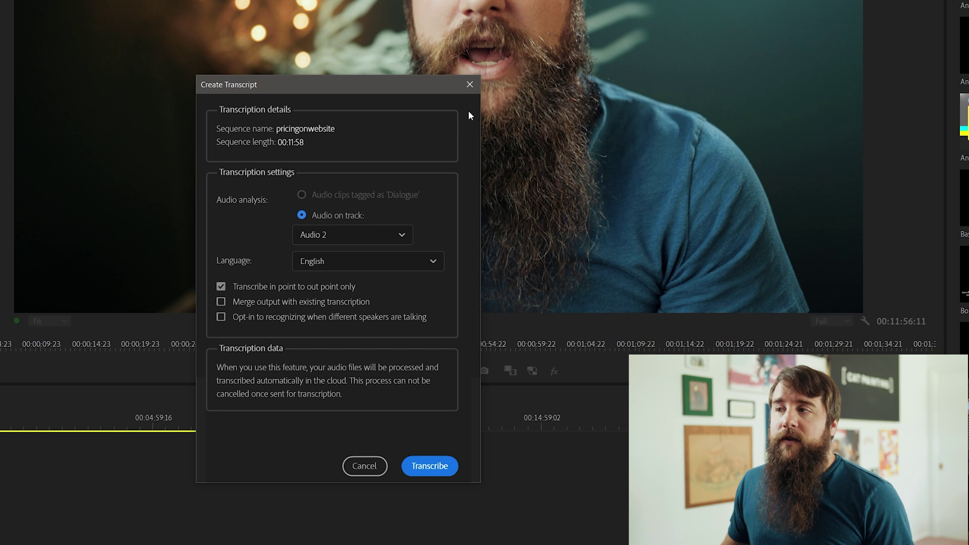
pyautogui.click(469, 84)
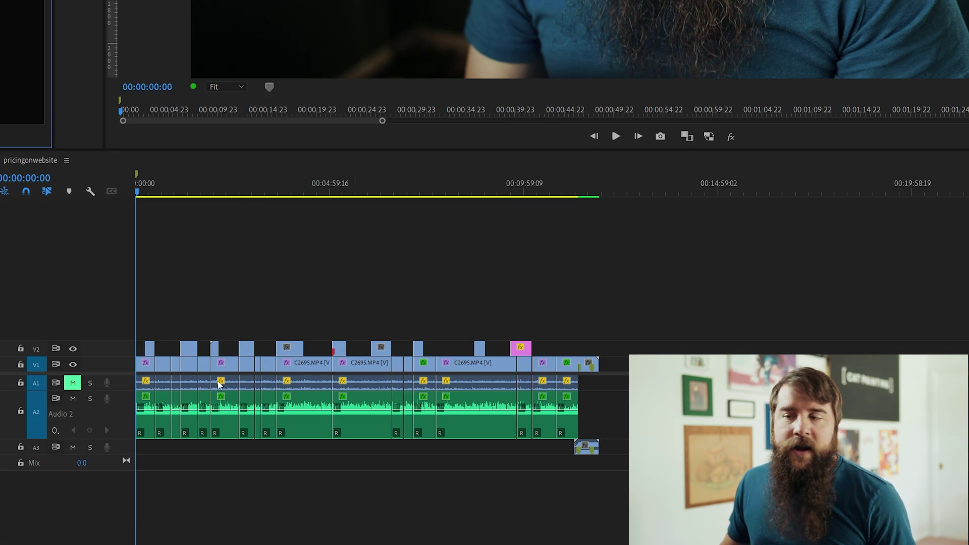
pyautogui.click(73, 383)
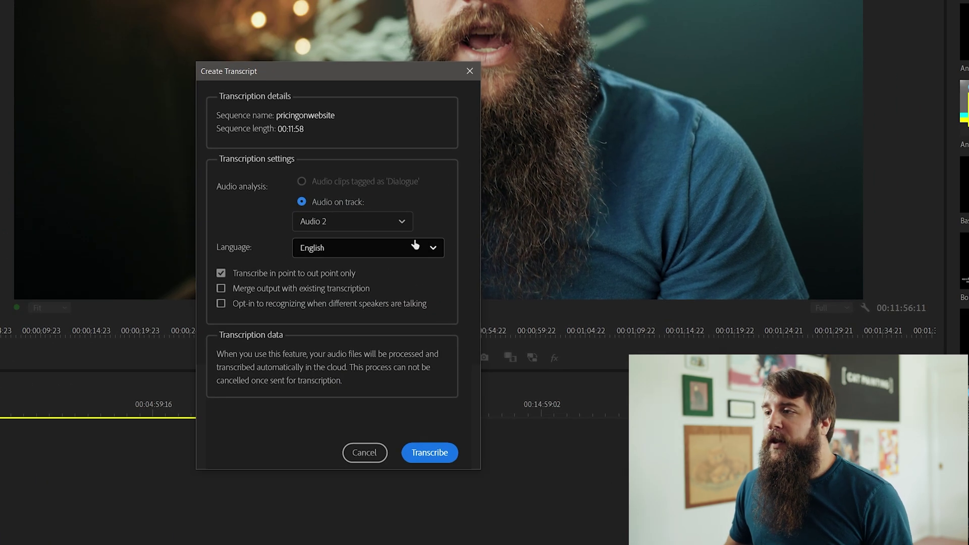
# - Keep English, untick in-to-out only so the whole sequence is transcribed, and start transcription
pyautogui.click(415, 244)
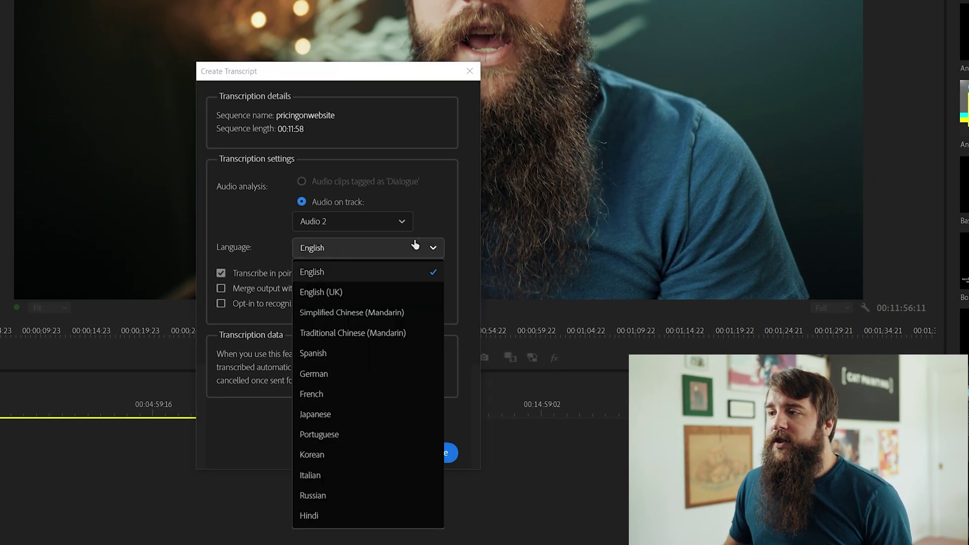
pyautogui.click(467, 203)
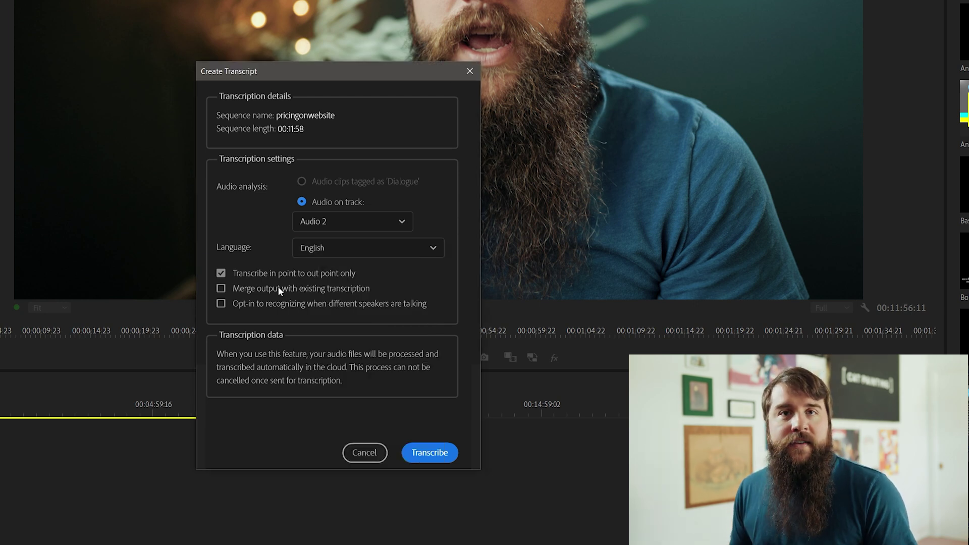
pyautogui.click(243, 273)
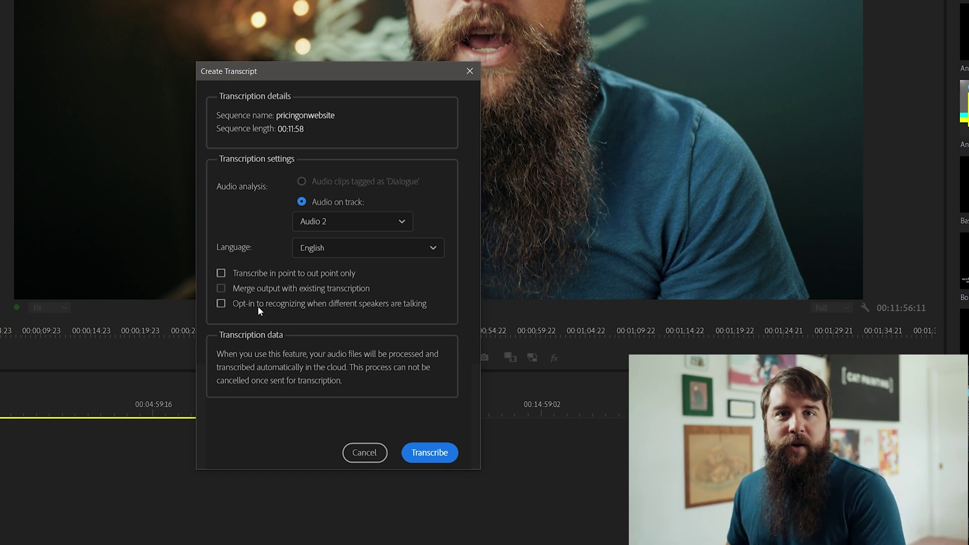
pyautogui.click(429, 452)
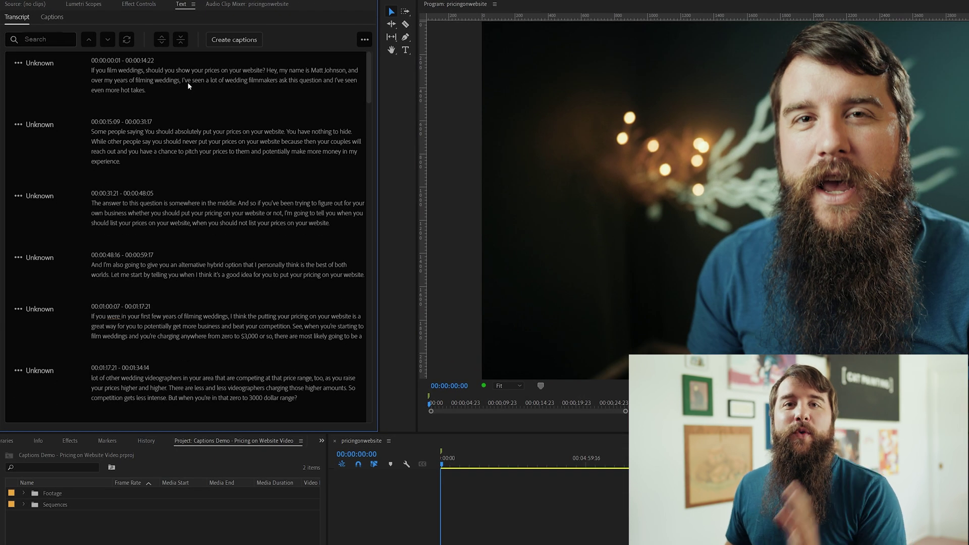
# - Jump the playhead to a word in the generated transcript
pyautogui.click(192, 81)
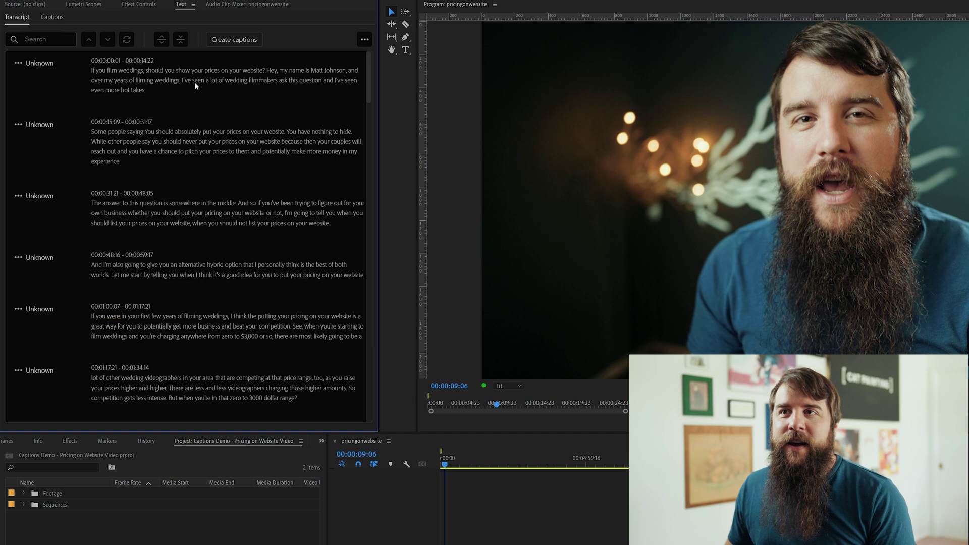
# - Jump to the word 'prices', play the sequence, then jump to 'were' in the fifth block
pyautogui.click(220, 152)
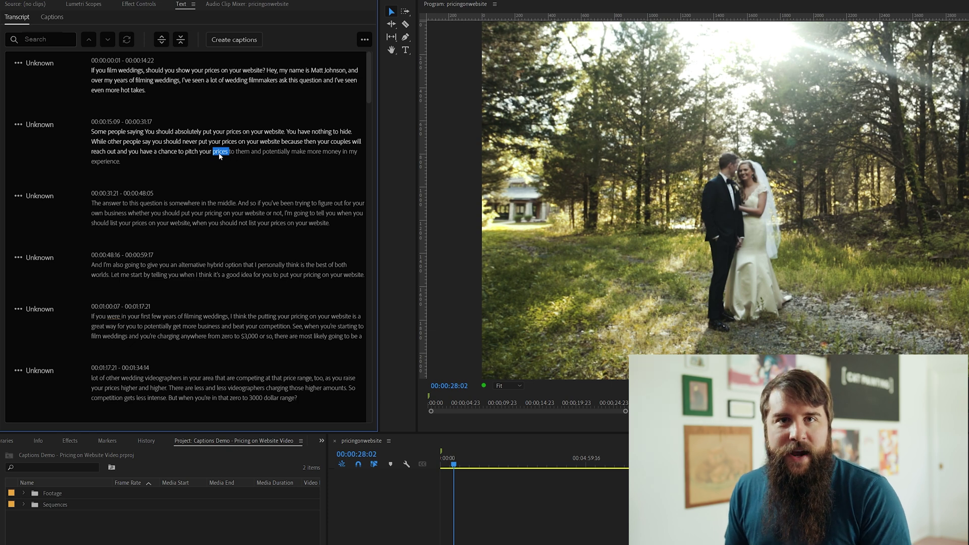
pyautogui.click(510, 530)
pyautogui.press('space')
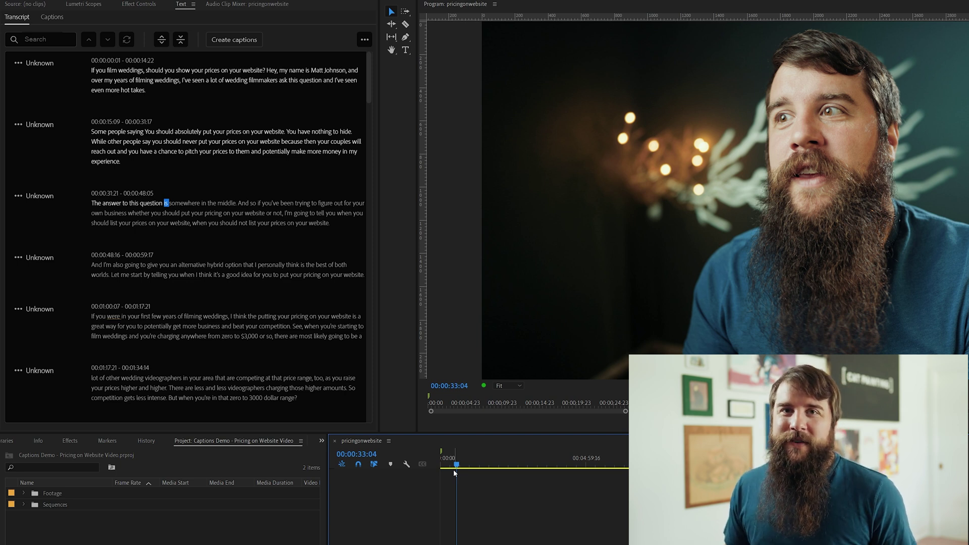
pyautogui.click(116, 319)
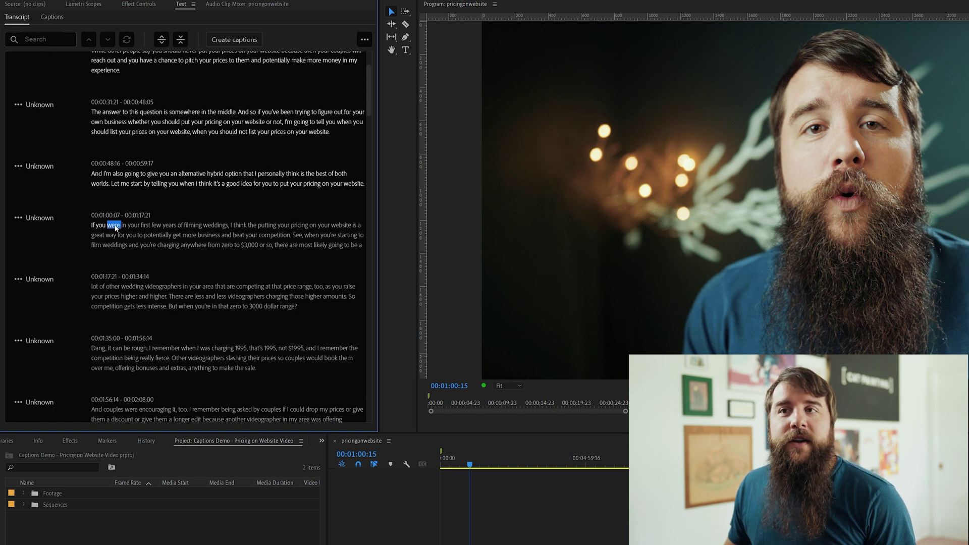
# - Change 'were' to 'are' in the transcript line starting 00:01:00:07
pyautogui.doubleClick(115, 226)
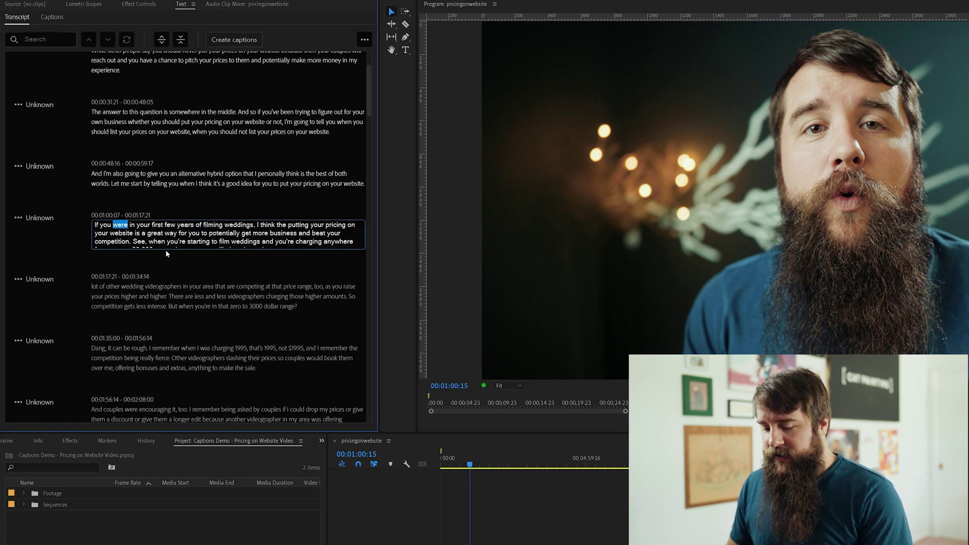
pyautogui.write('are')
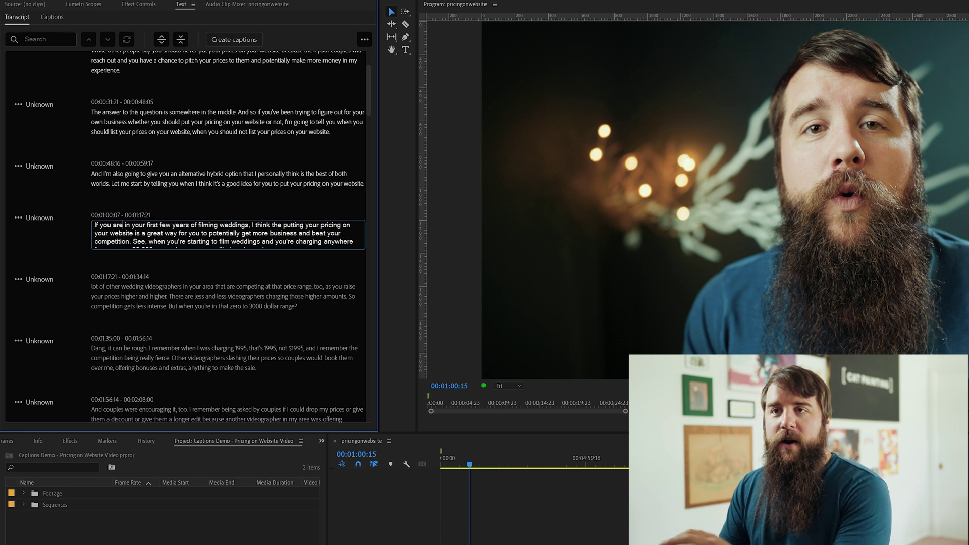
pyautogui.click(227, 273)
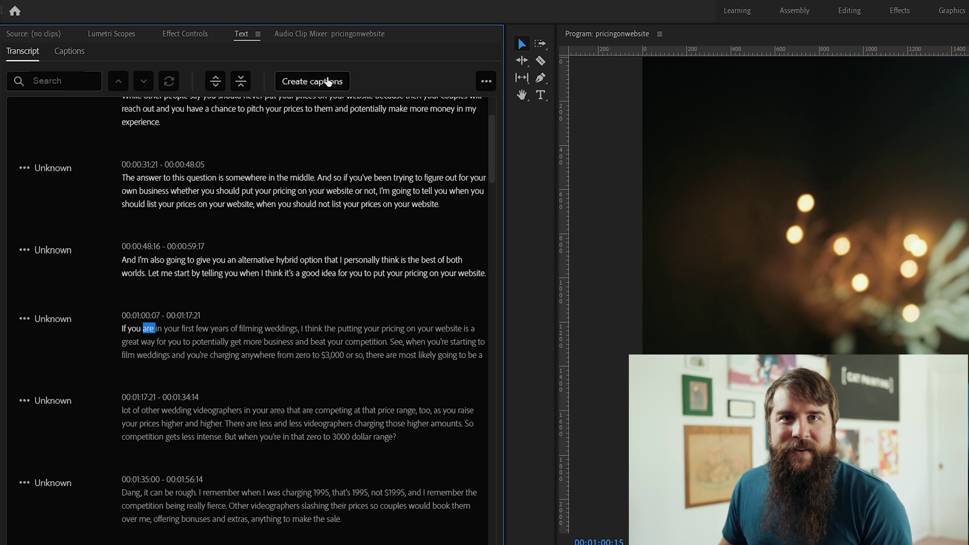
# - Generate captions from the transcript using the Subtitle Default preset
pyautogui.click(328, 82)
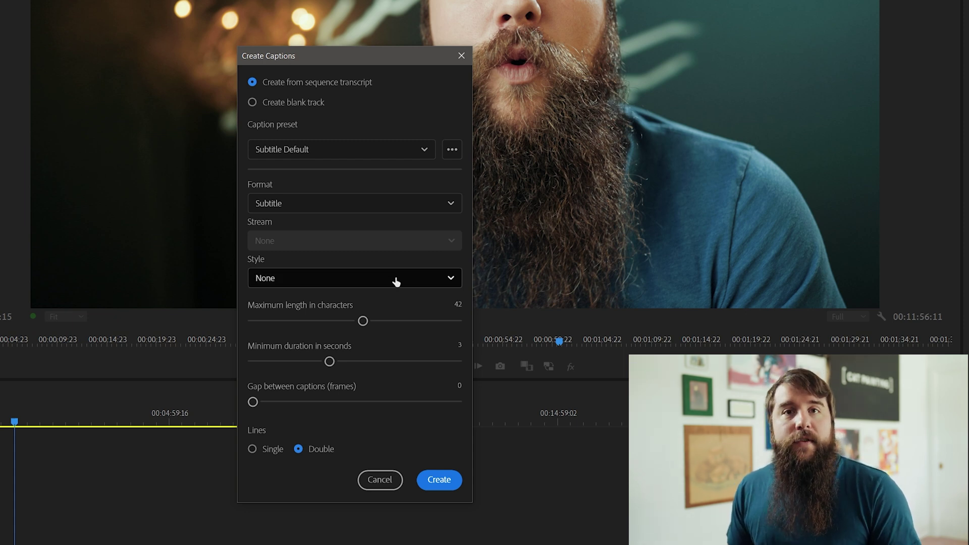
pyautogui.click(385, 150)
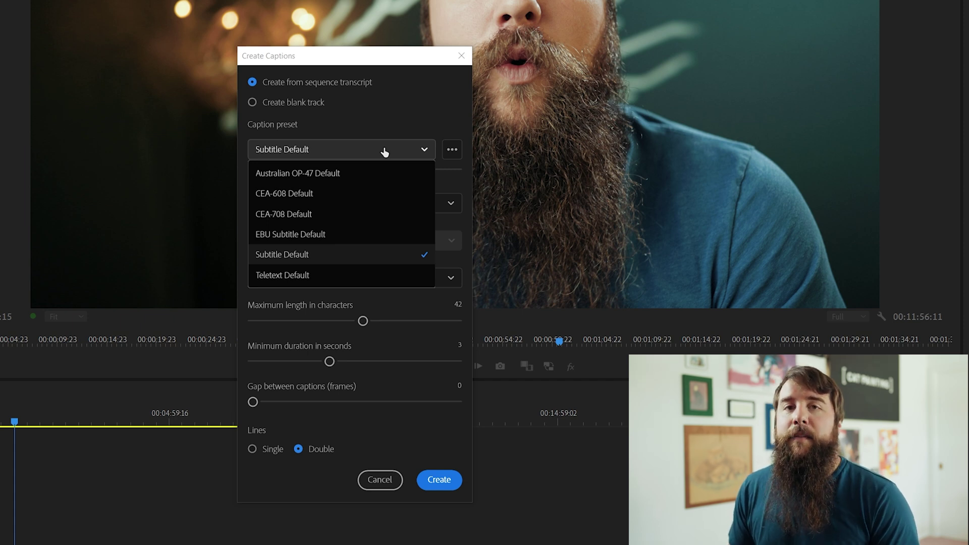
pyautogui.click(409, 132)
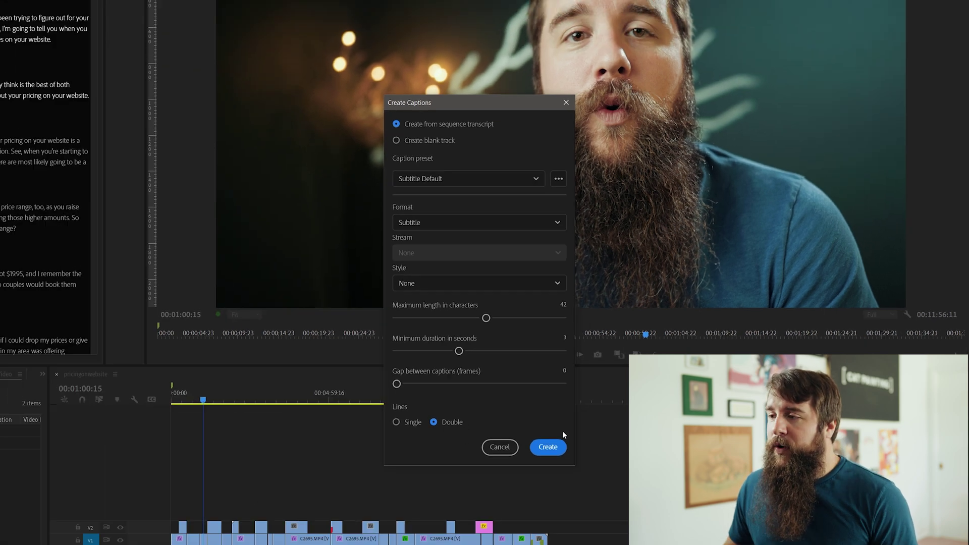
pyautogui.click(439, 480)
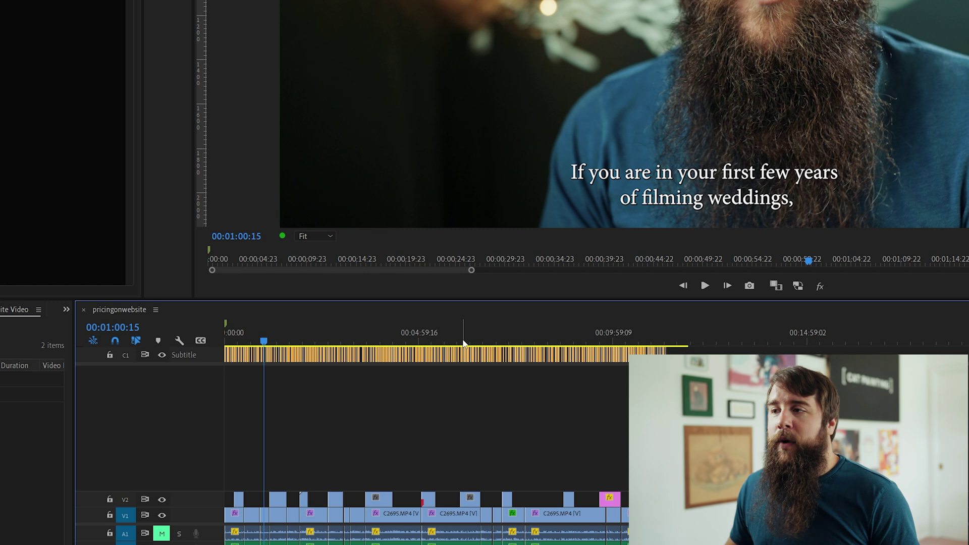
# - Move the playhead to 00:02:14:10 and choose Export to SRT file from the captions menu
pyautogui.click(404, 341)
pyautogui.moveTo(405, 341); pyautogui.dragTo(311, 341)
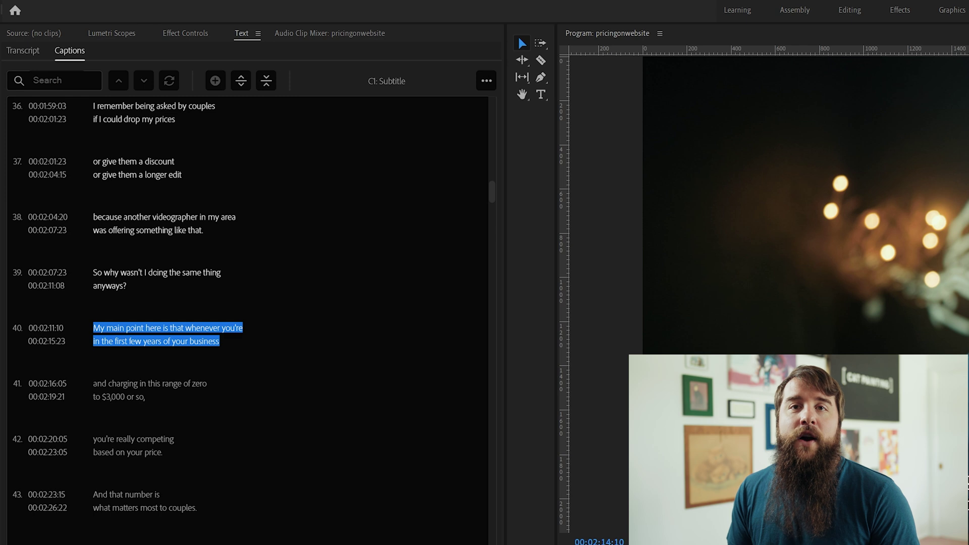
pyautogui.click(488, 82)
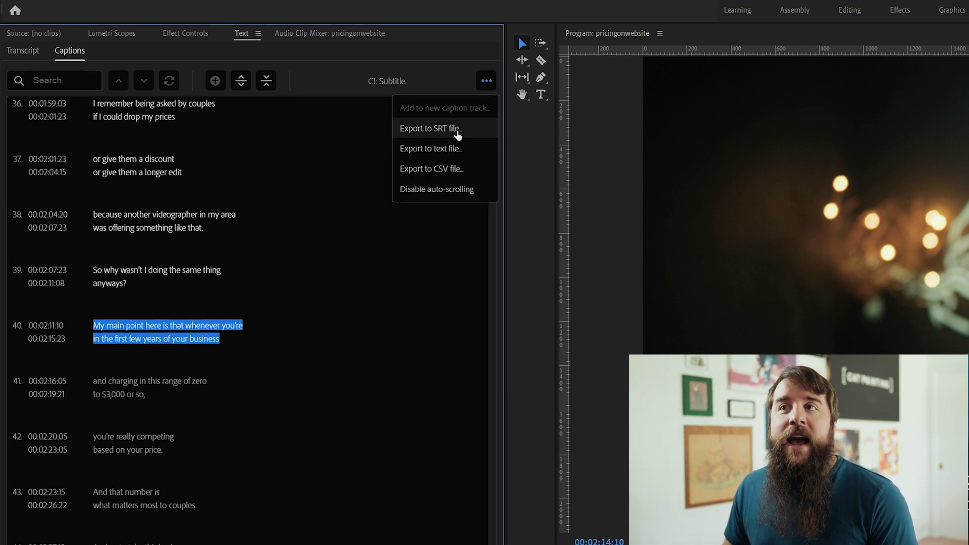
pyautogui.click(457, 132)
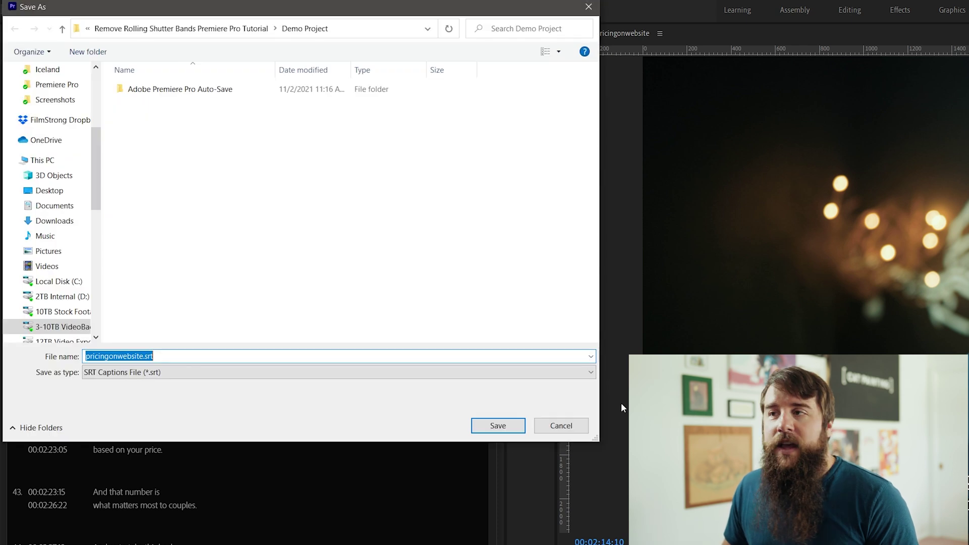
# - Save the captions as videocaptions.srt
pyautogui.write('videocaptions')
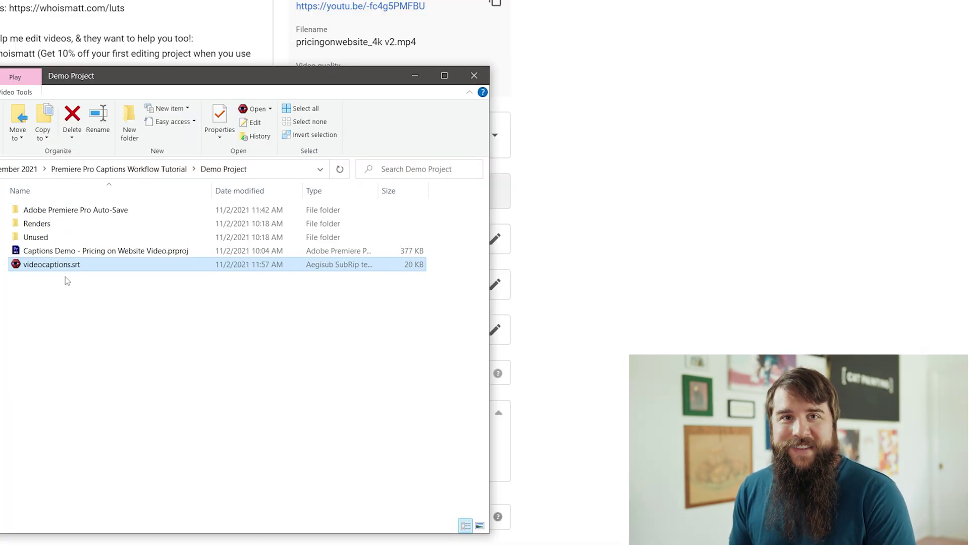
# - In YouTube Studio, choose to upload a subtitle file with timing for the video
pyautogui.click(793, 178)
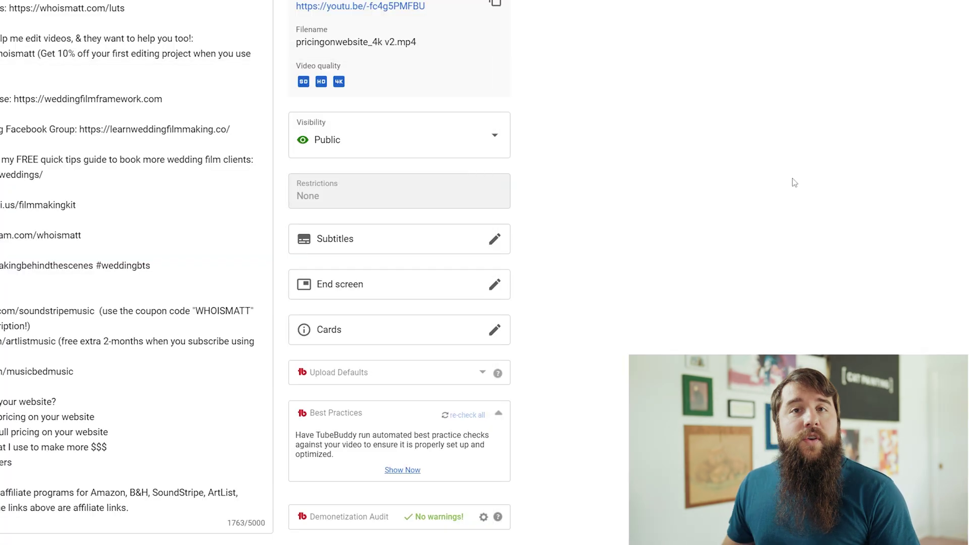
pyautogui.click(413, 247)
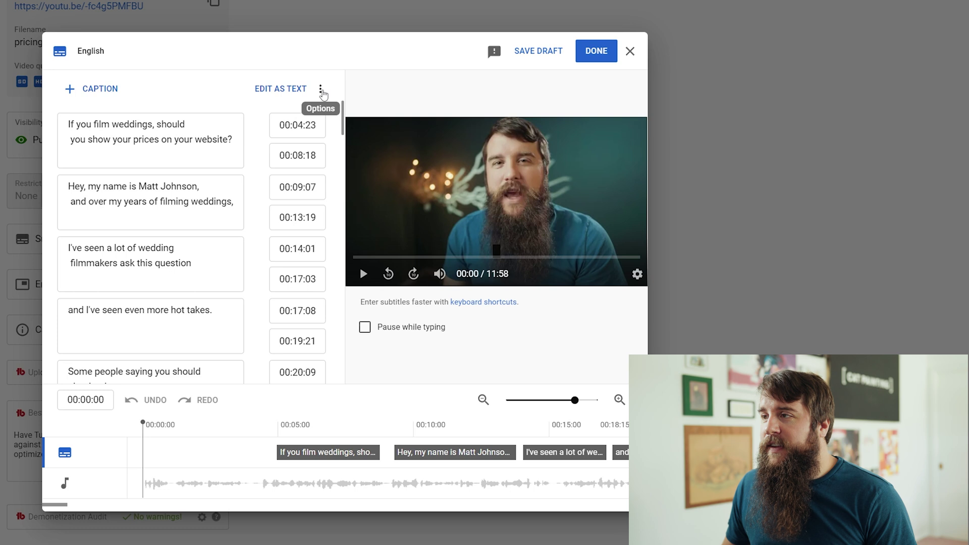
pyautogui.click(321, 90)
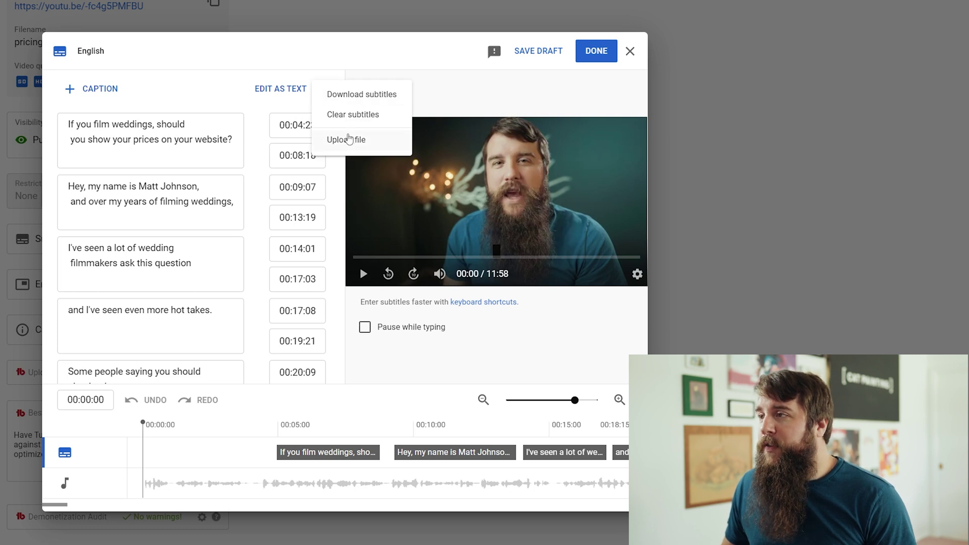
pyautogui.click(348, 139)
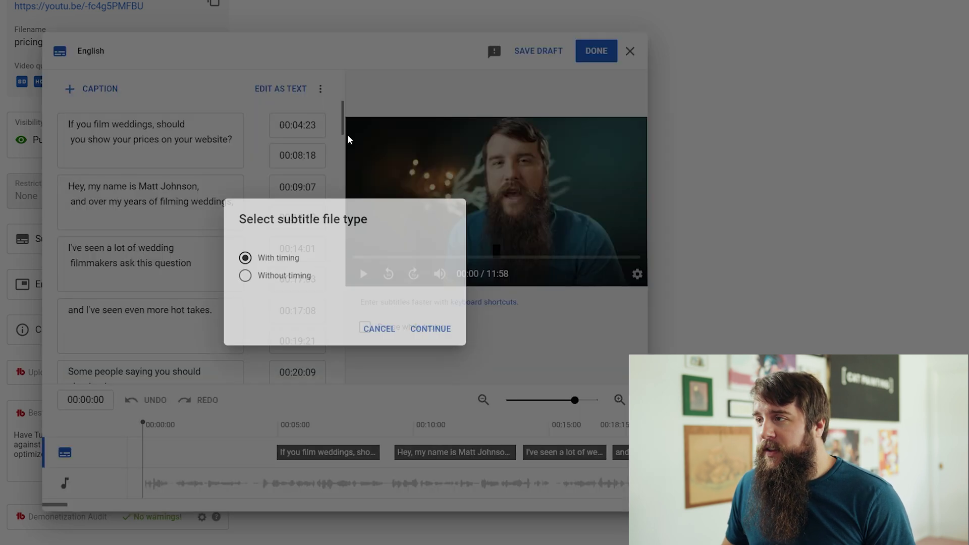
pyautogui.click(445, 327)
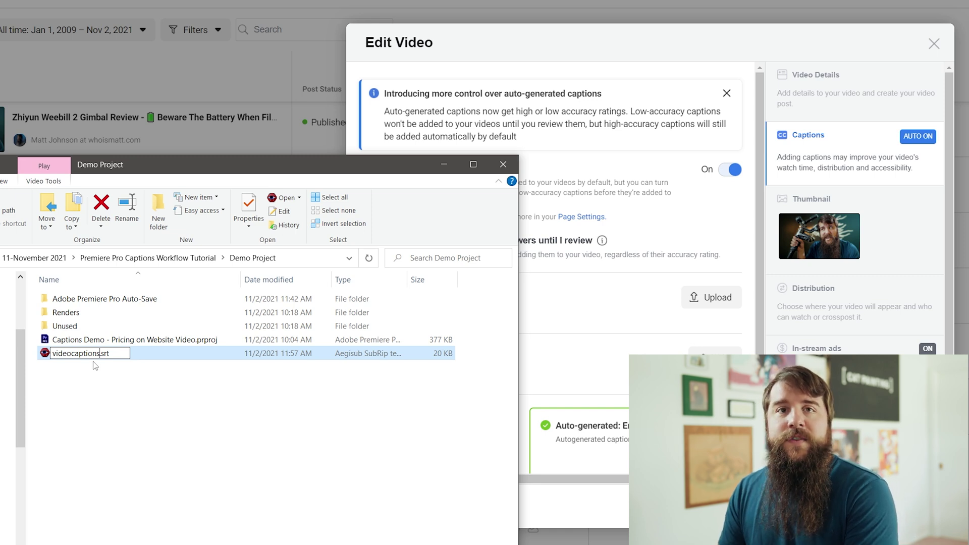
# - Rename the caption file to videocaptions.en_US.srt for Facebook's English caption format
pyautogui.write('.en_U')
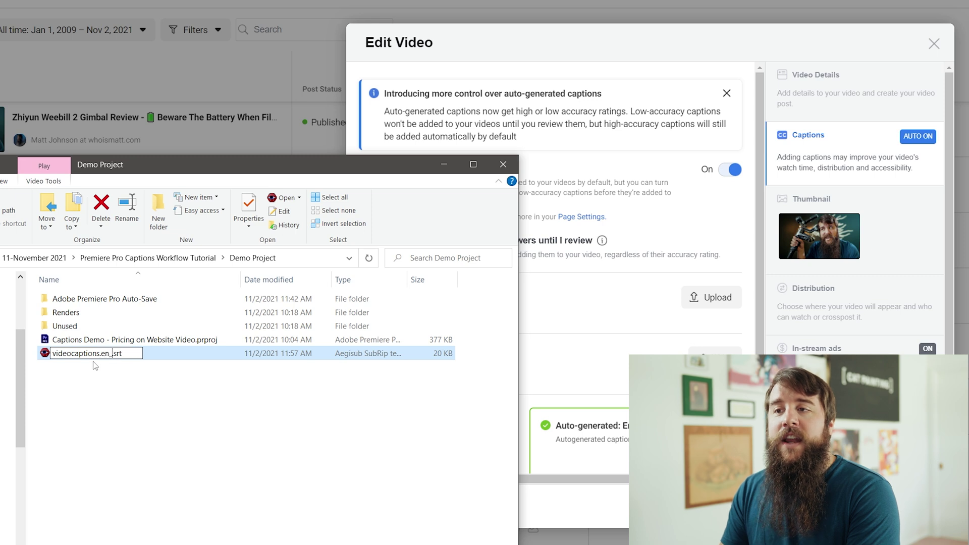
pyautogui.write('S')
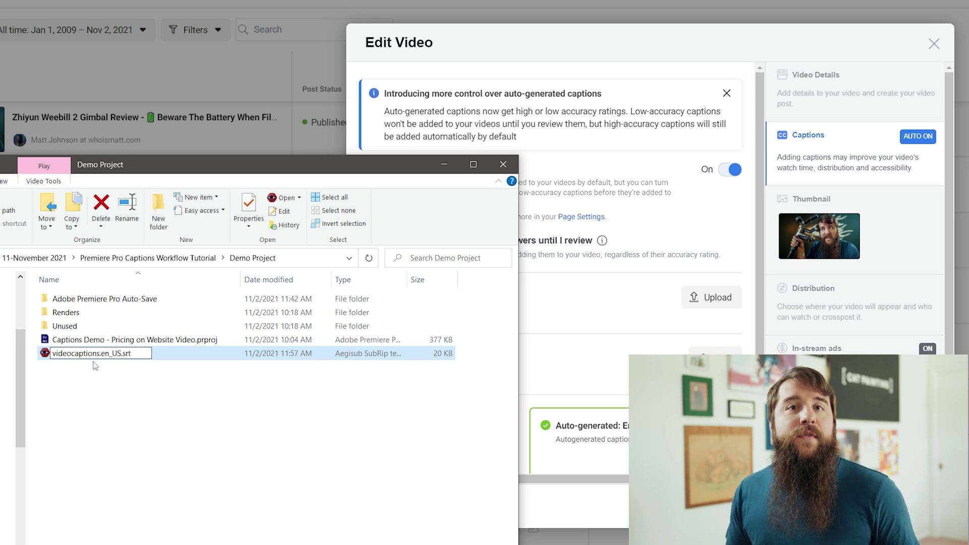
pyautogui.click(109, 400)
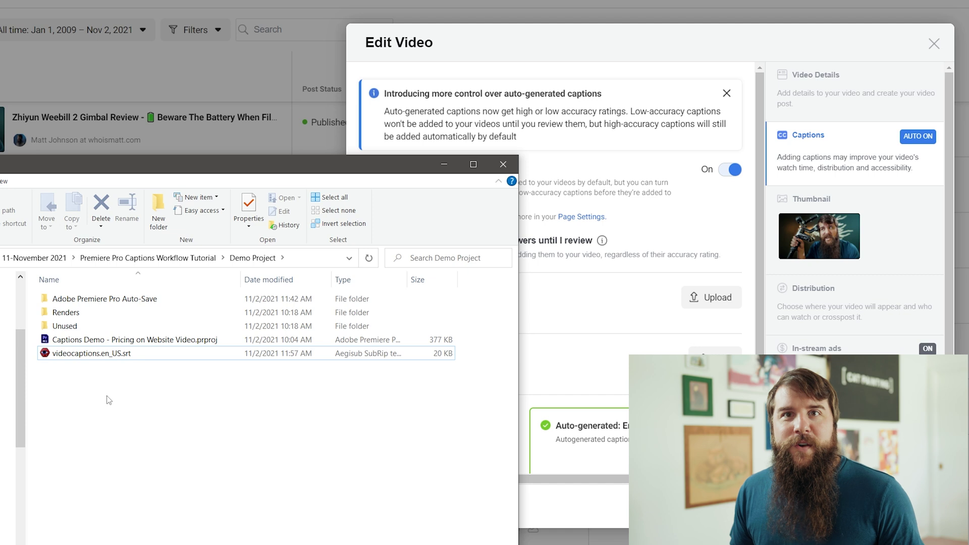
pyautogui.click(828, 151)
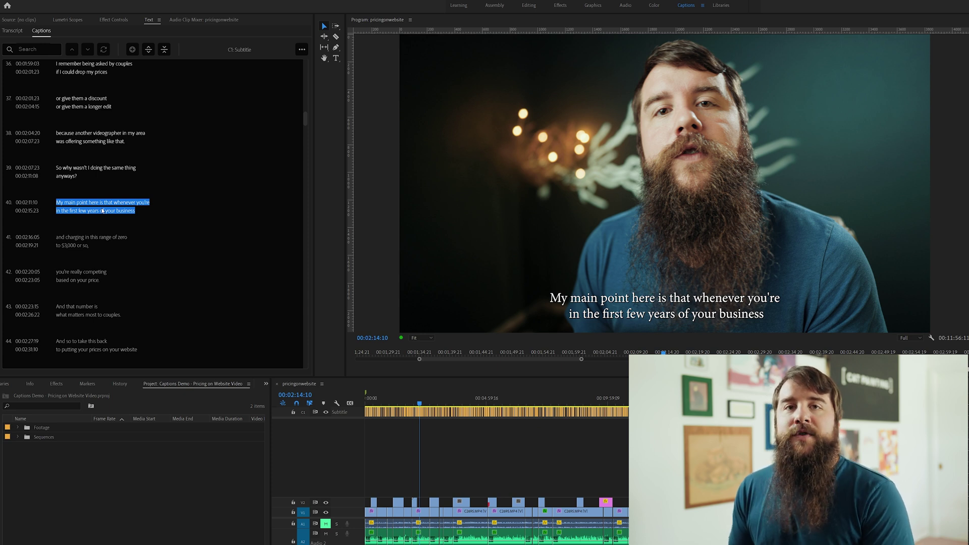
# - Make the timeline the active panel before reviewing the SRT sidecar caption export options
pyautogui.click(455, 473)
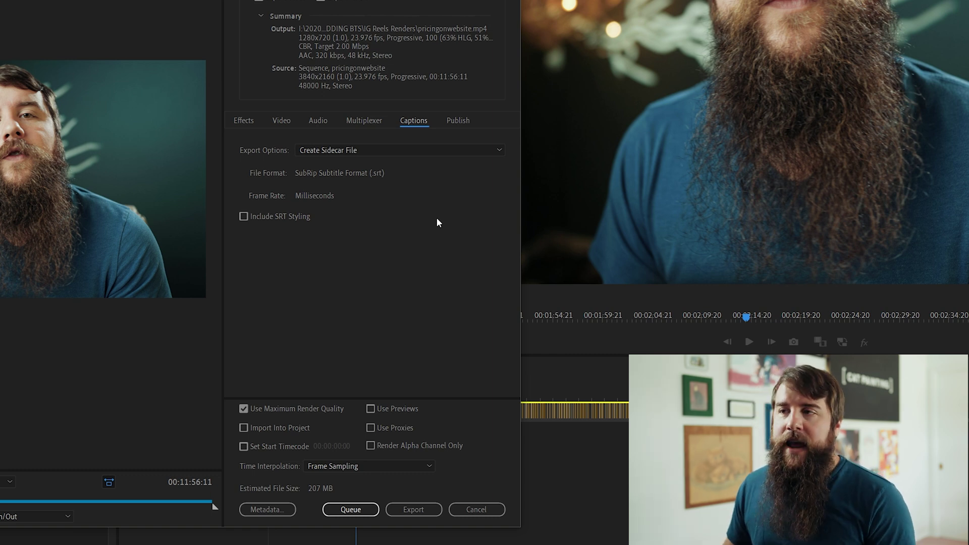
# - Show the available caption export options in the Captions tab dropdown
pyautogui.click(476, 151)
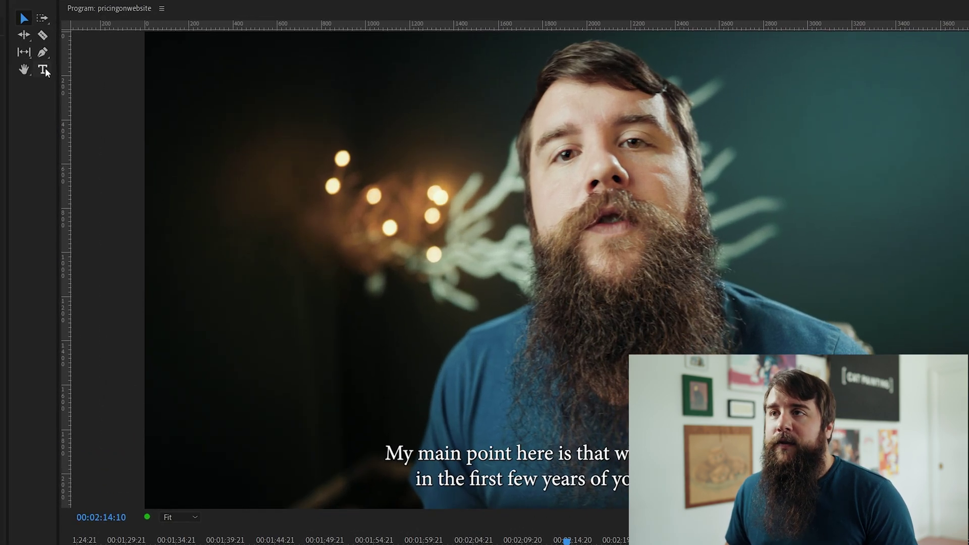
# - Select all text of the two-line subtitle in the Program monitor with the Type tool
pyautogui.click(45, 69)
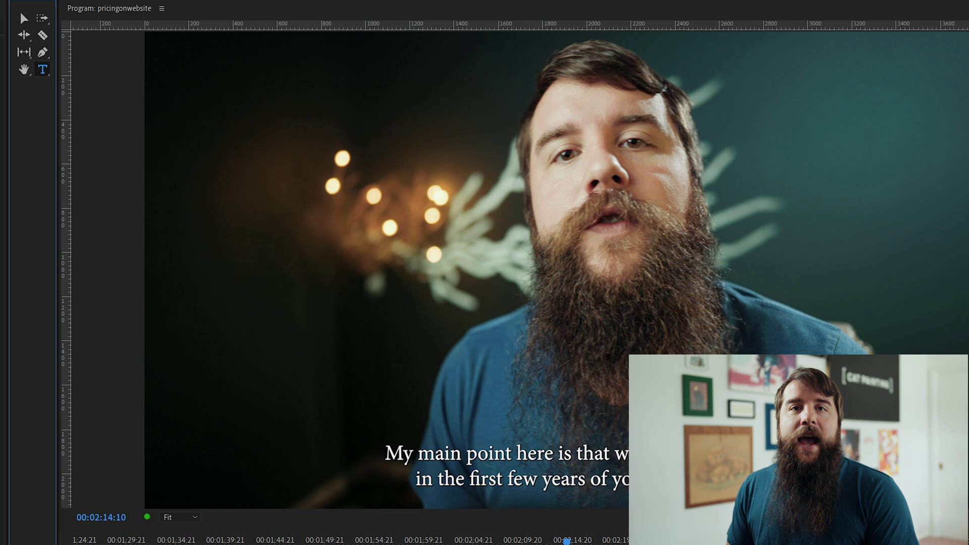
pyautogui.click(471, 479)
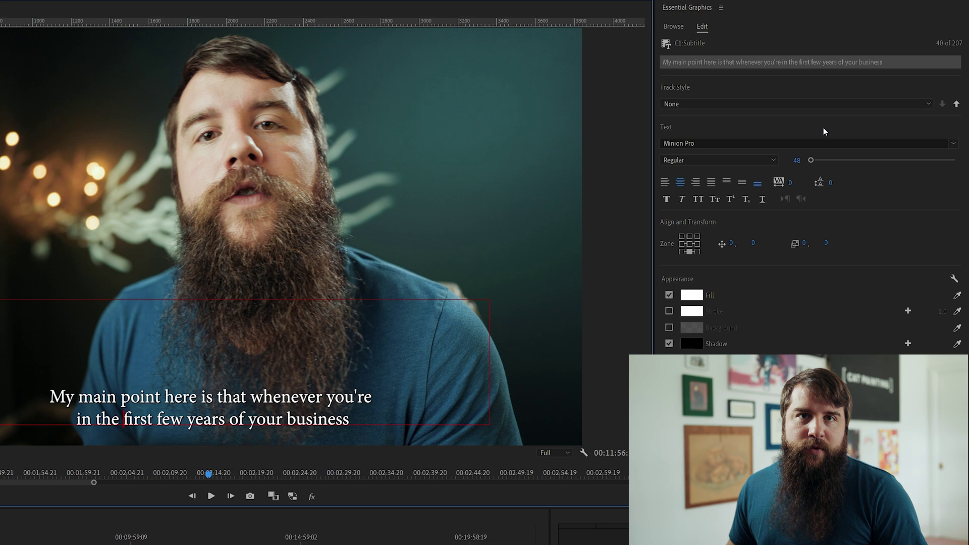
pyautogui.moveTo(352, 421); pyautogui.dragTo(38, 396)
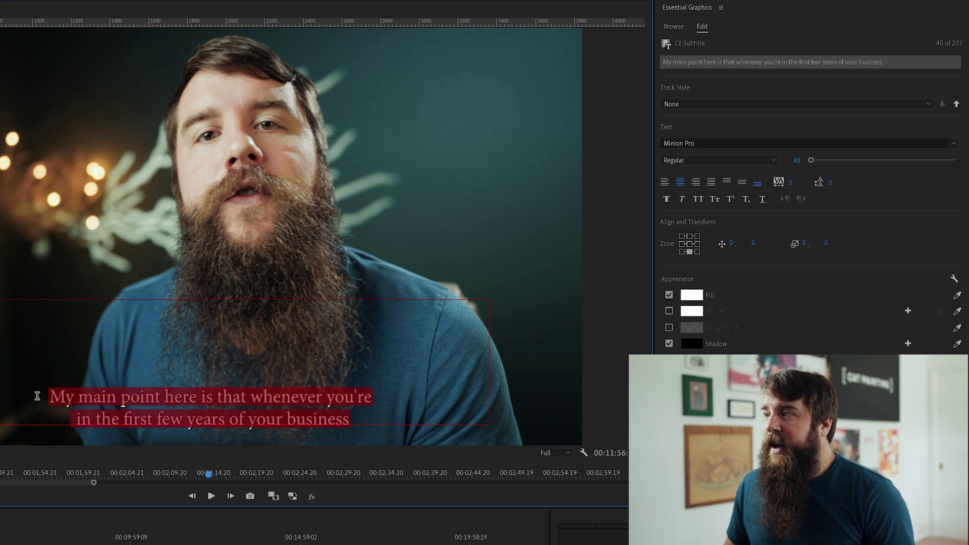
# - Set the subtitle font to Arial and its fill colour to yellow
pyautogui.click(753, 145)
pyautogui.write('arial')
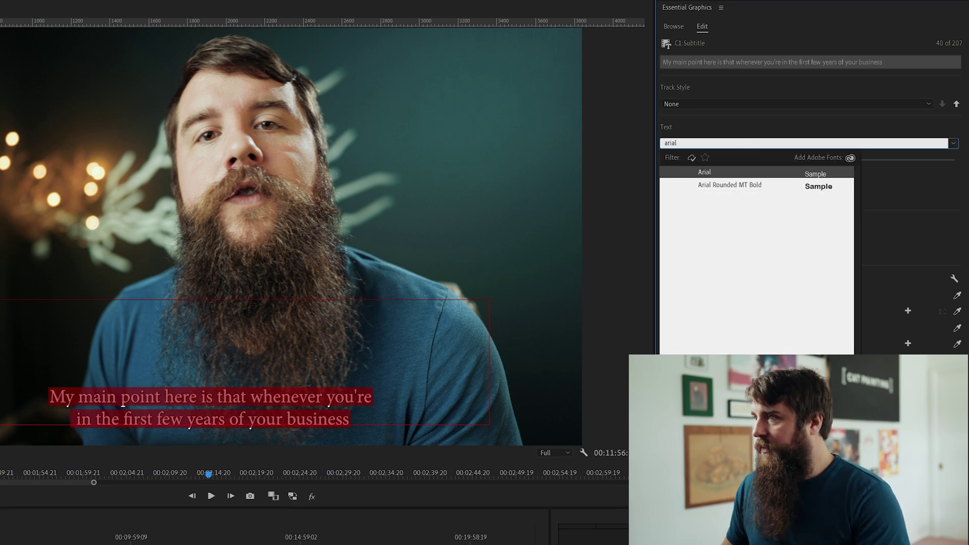
pyautogui.press('Return')
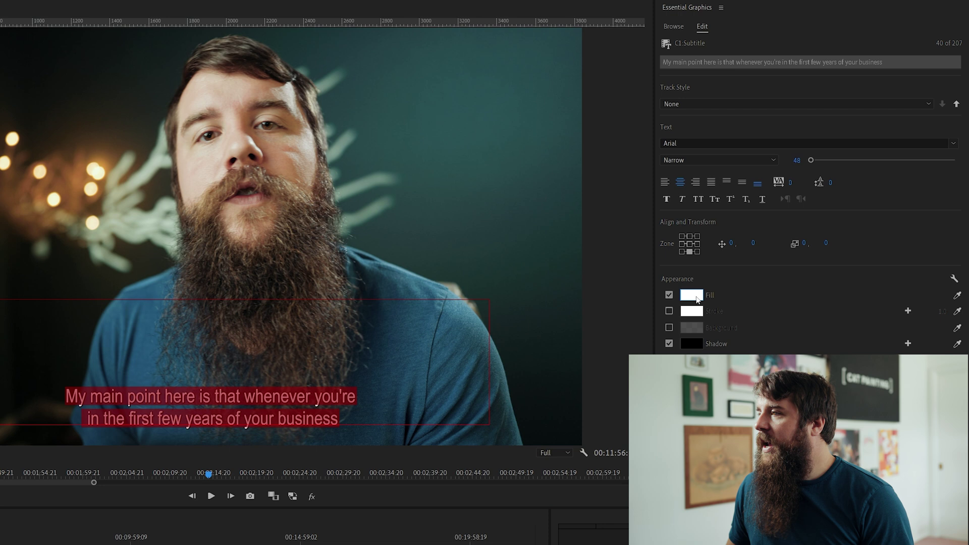
pyautogui.click(691, 296)
pyautogui.click(144, 382)
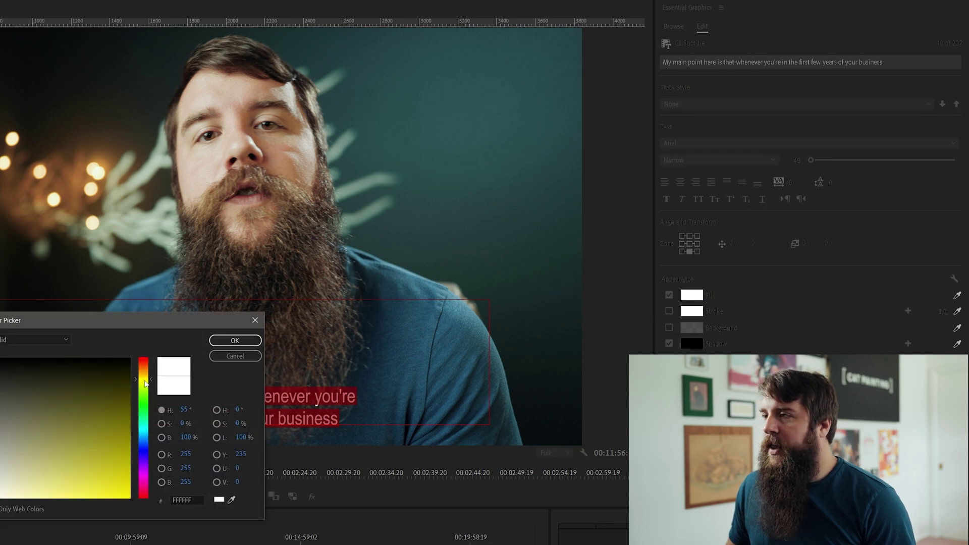
pyautogui.click(235, 340)
# - Zoom the timeline and step through neighbouring captions to compare their style
pyautogui.click(367, 527)
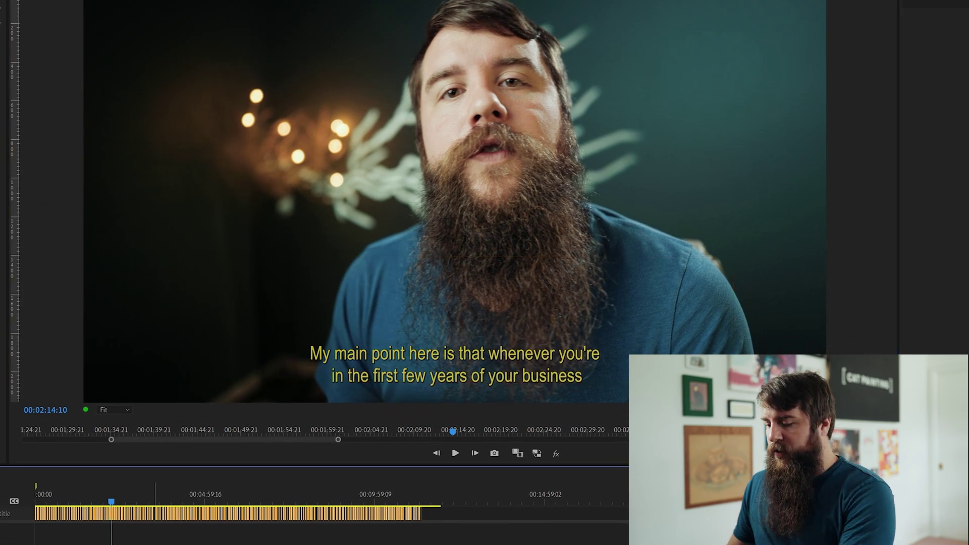
pyautogui.press('=')
pyautogui.press('=')
pyautogui.press('=')
pyautogui.press('=')
pyautogui.click(366, 496)
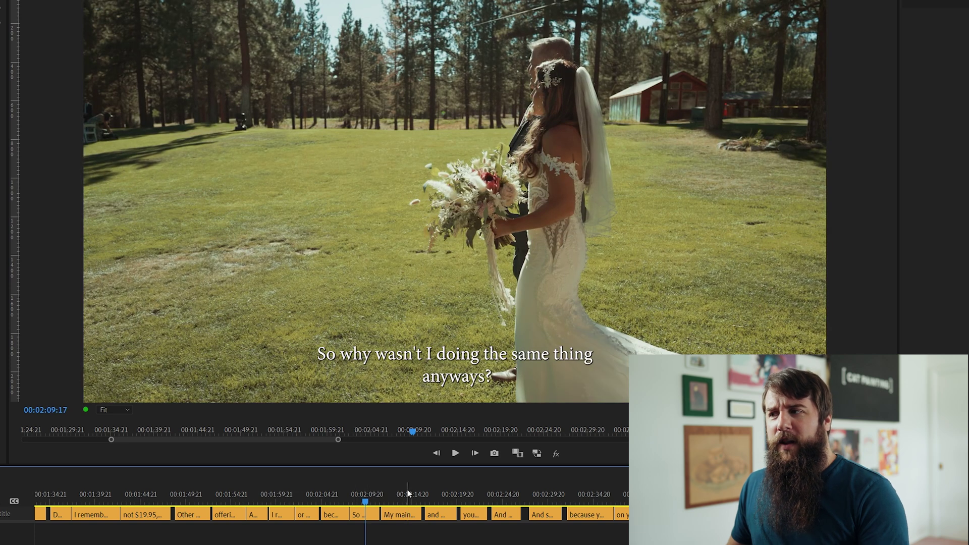
pyautogui.click(437, 494)
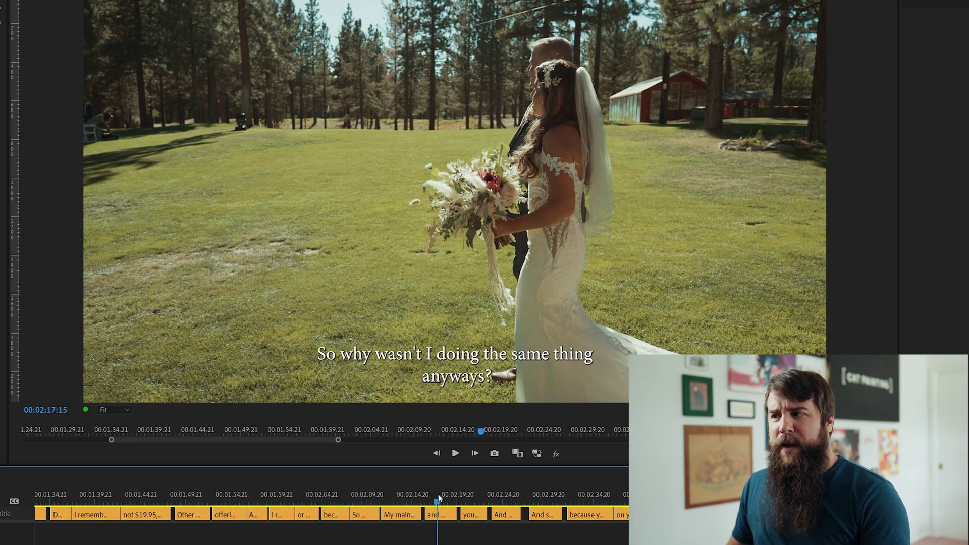
pyautogui.click(409, 500)
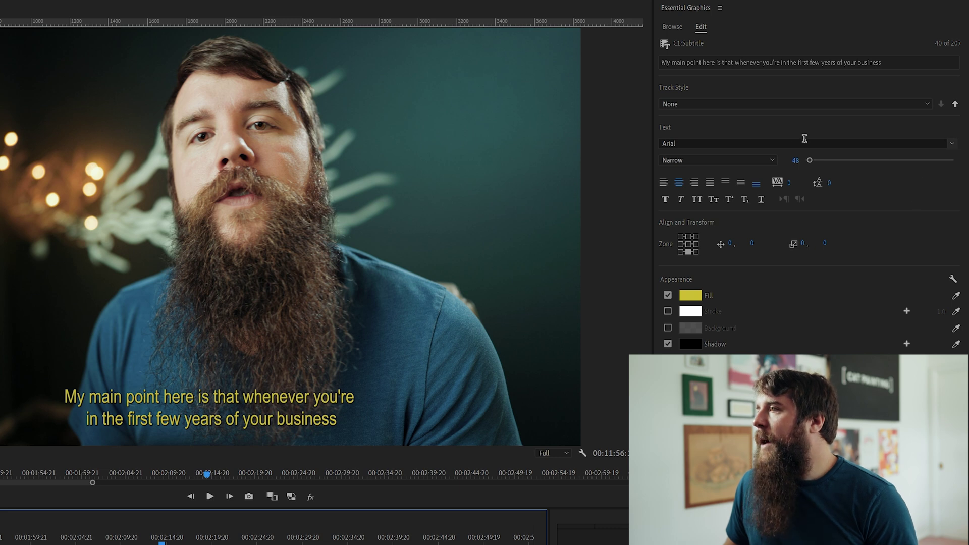
# - Push the yellow Arial style to all captions on the track, then open Export Settings
pyautogui.click(955, 105)
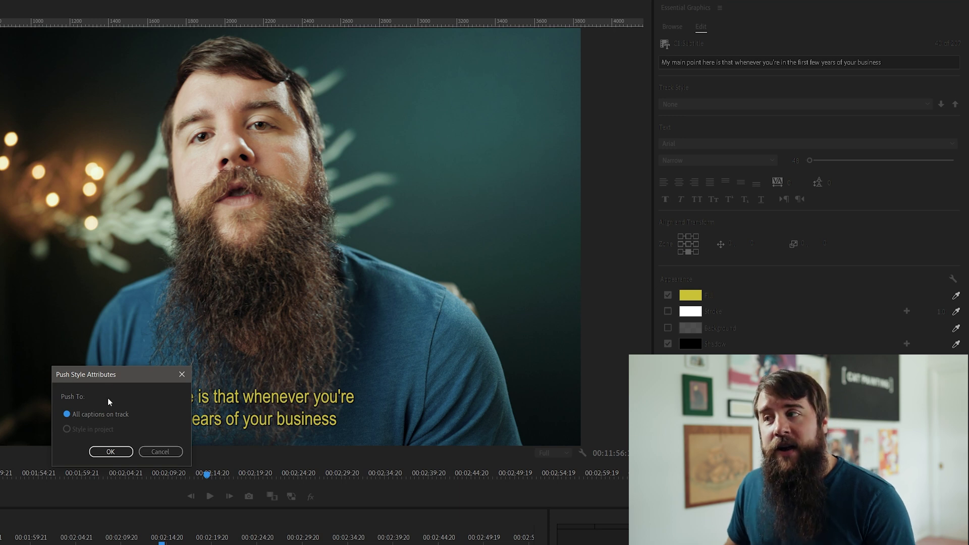
pyautogui.click(111, 451)
pyautogui.click(164, 543)
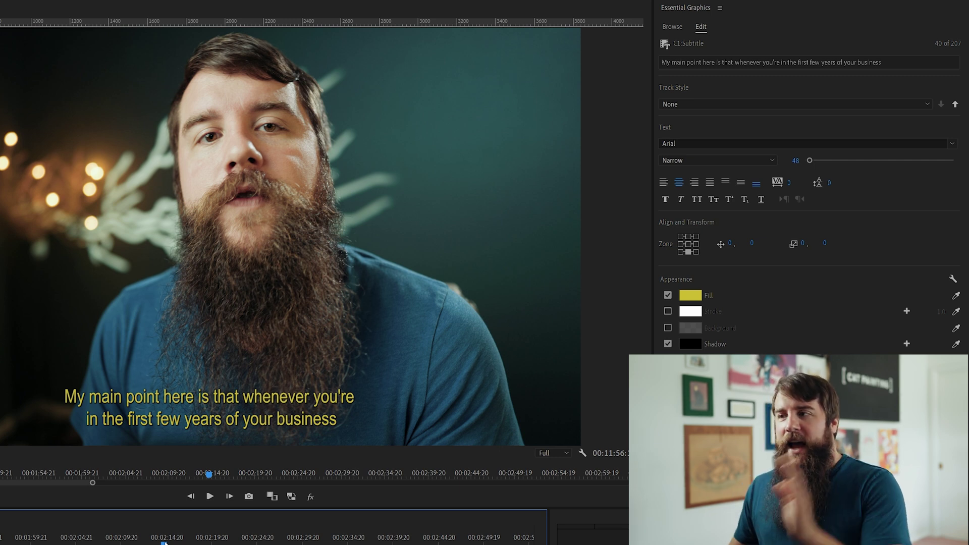
pyautogui.click(184, 535)
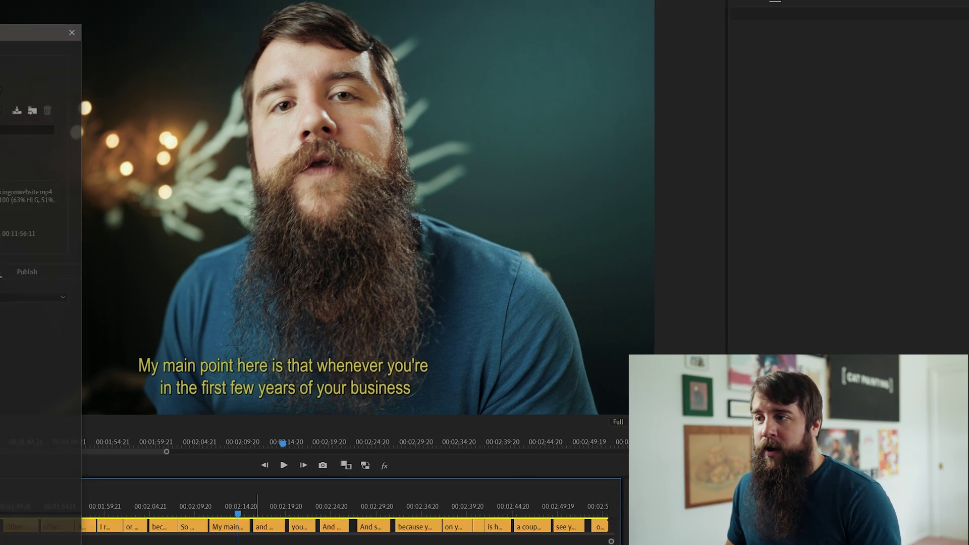
pyautogui.hotkey('ctrl', 'm')
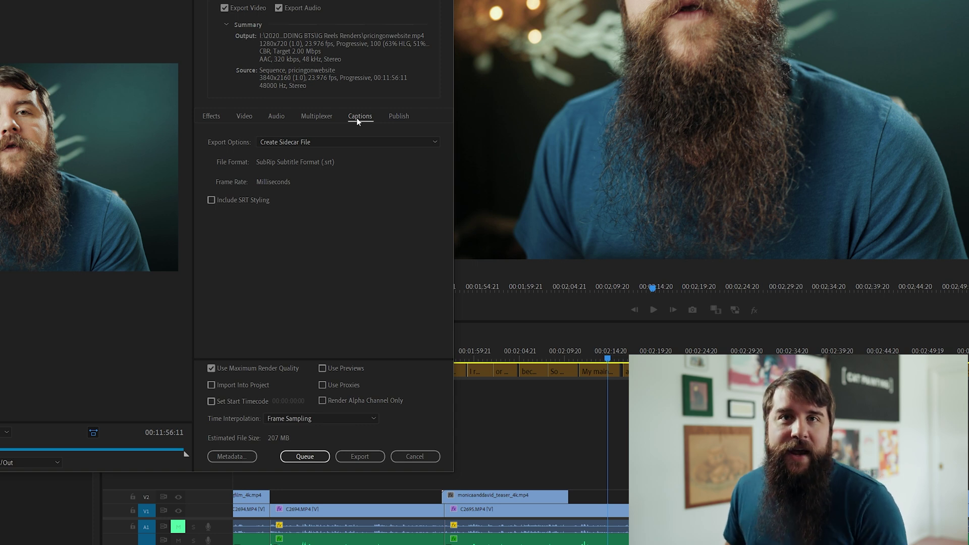
# - Try Burn Captions Into Video, revert caption export to None, and hide the C1 captions track
pyautogui.click(375, 144)
pyautogui.click(365, 177)
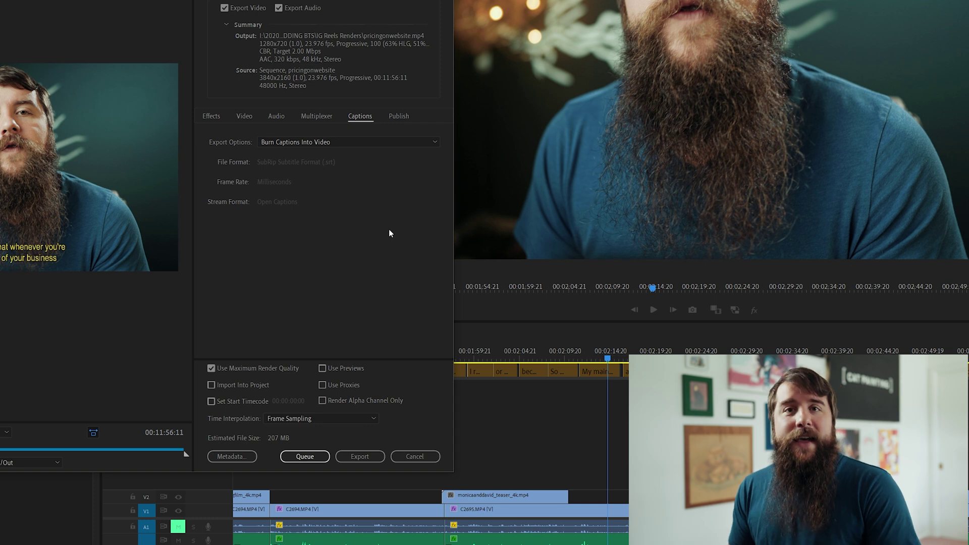
pyautogui.click(392, 142)
pyautogui.press('Escape')
pyautogui.press('Up')
pyautogui.press('Up')
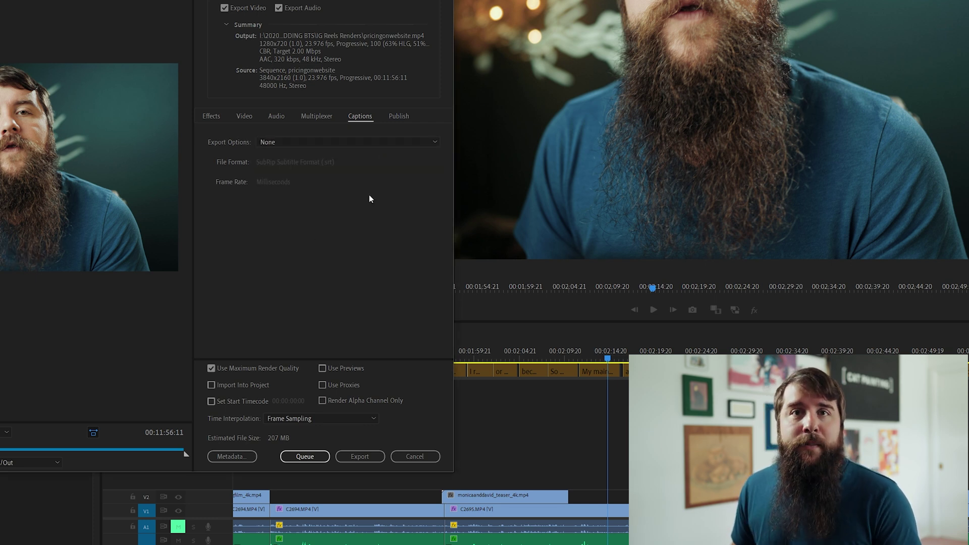
pyautogui.click(417, 456)
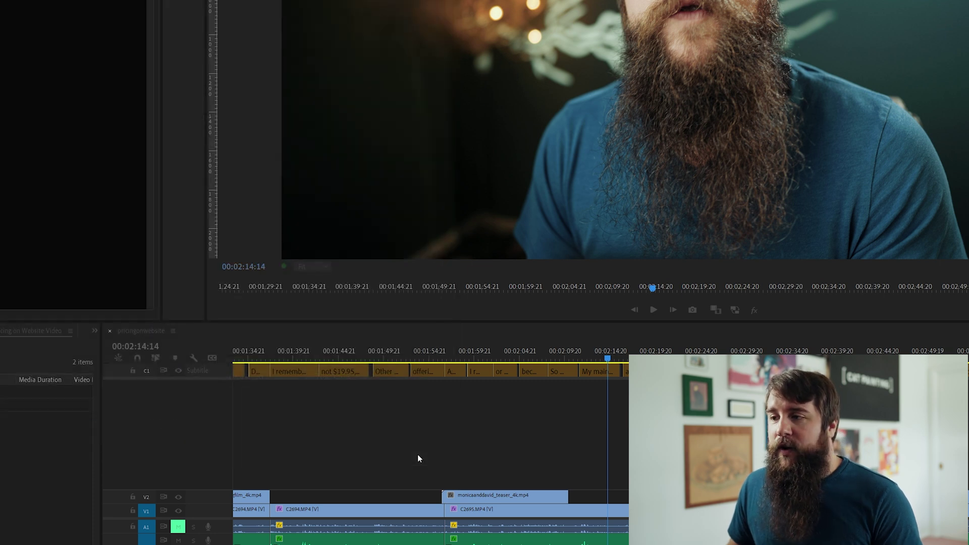
pyautogui.click(179, 371)
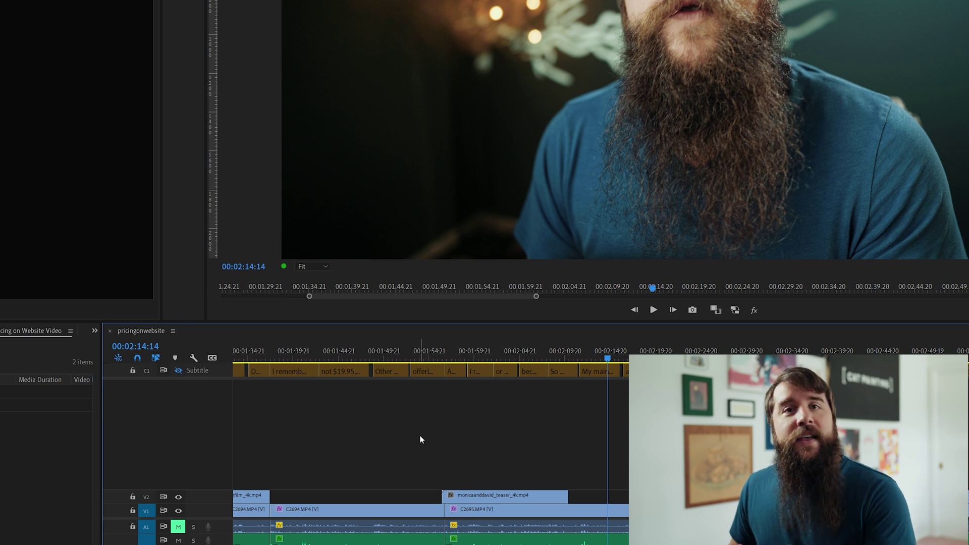